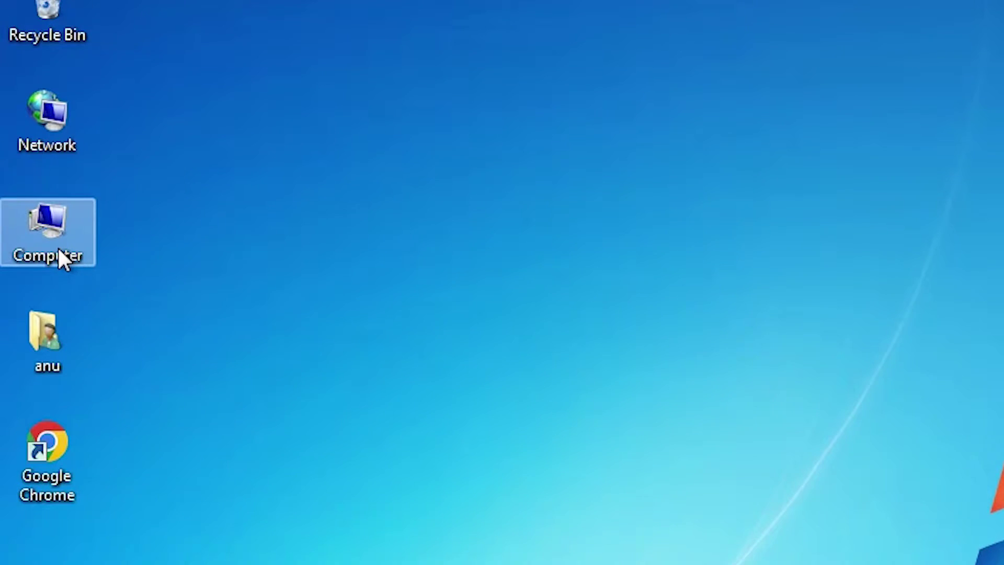
Step: View the computer's system information from Computer's properties, then close it
{"action": "right_click", "coordinate": [57, 246]}
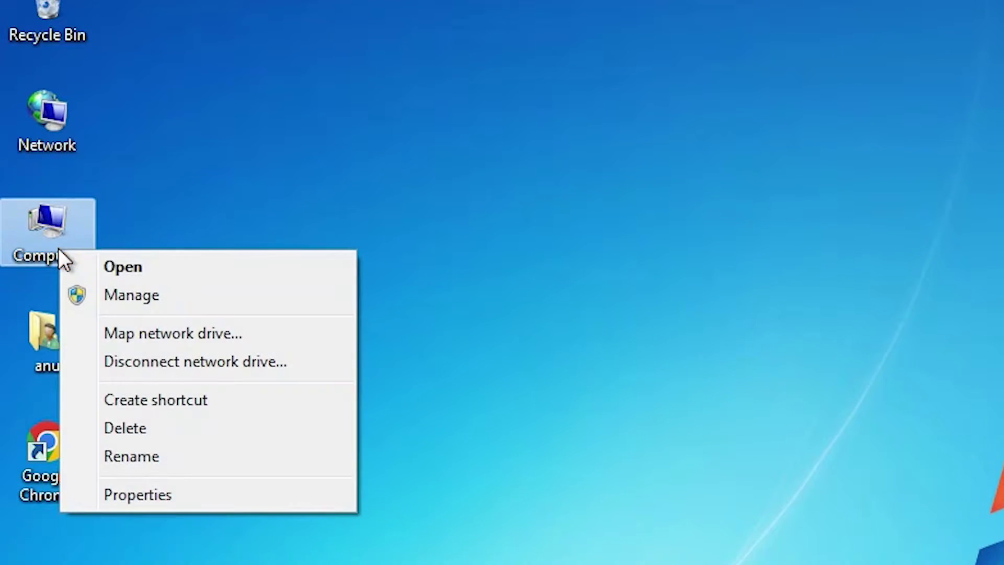
{"action": "left_click", "coordinate": [225, 494]}
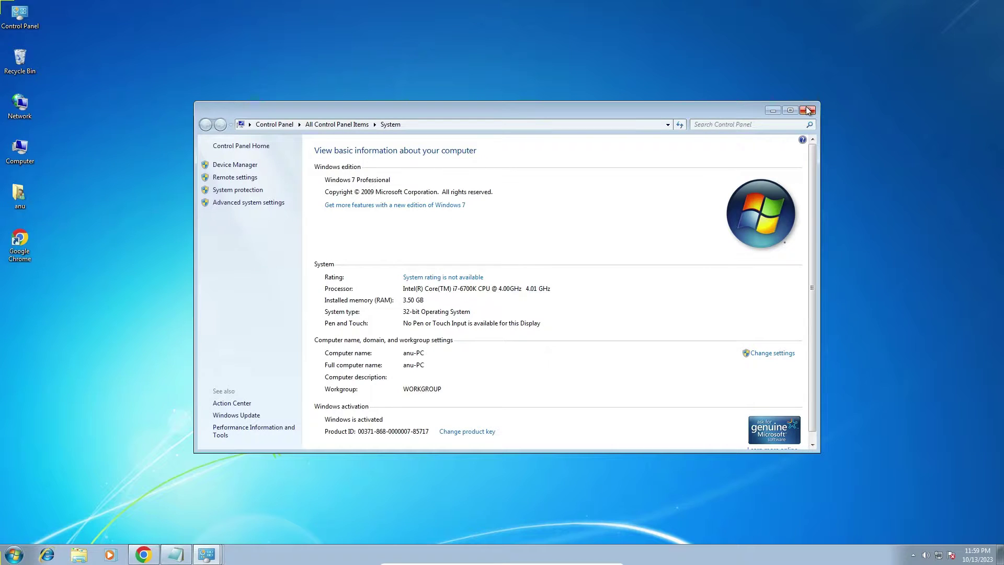
{"action": "left_click", "coordinate": [810, 109]}
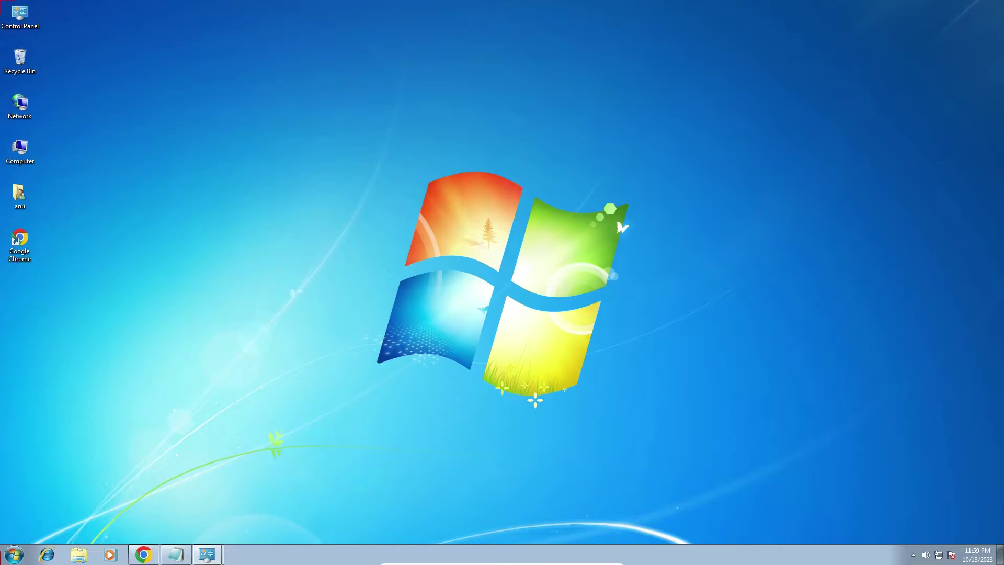
Step: Re-run the 'hp laserjet 1022 driver' search and open the first HP result in a new tab
{"action": "left_click", "coordinate": [142, 553]}
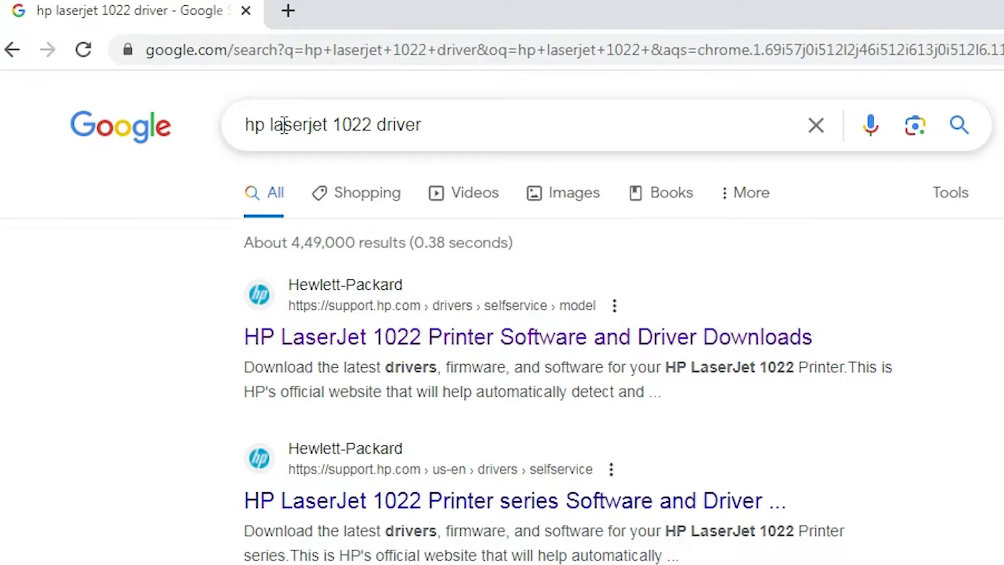
{"action": "left_click", "coordinate": [284, 124]}
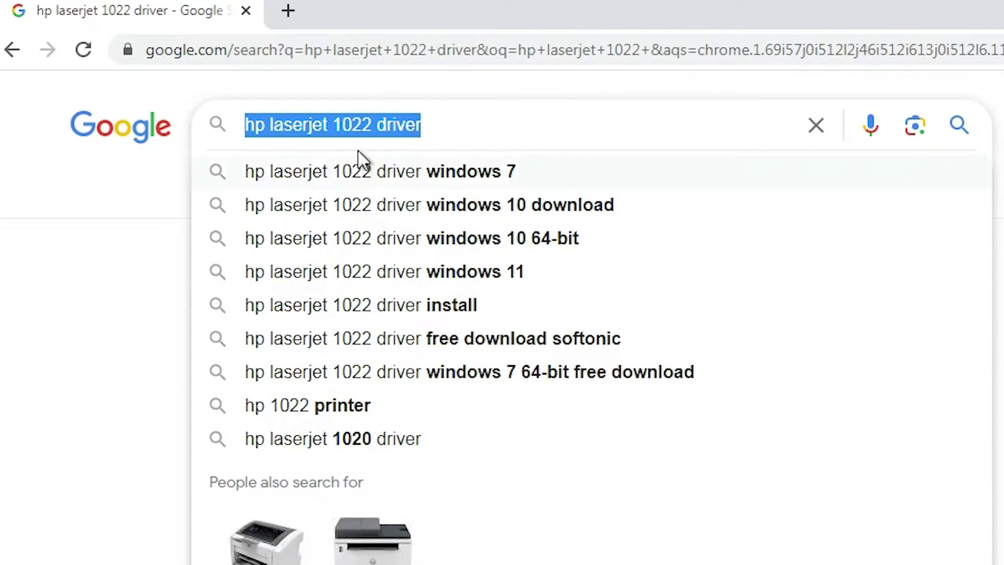
{"action": "key", "text": "Return"}
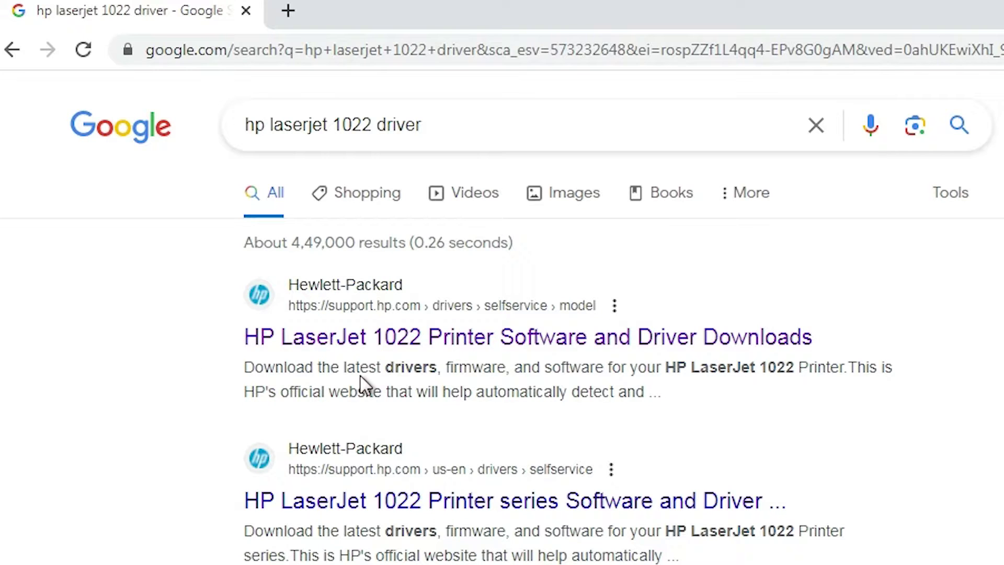
{"action": "right_click", "coordinate": [320, 336]}
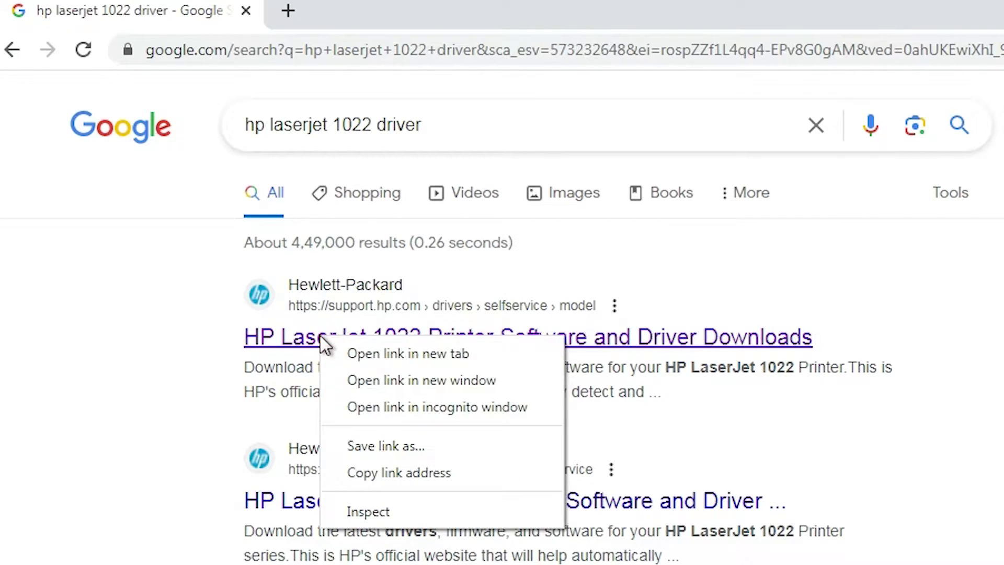
{"action": "left_click", "coordinate": [368, 346]}
{"action": "left_click", "coordinate": [333, 2]}
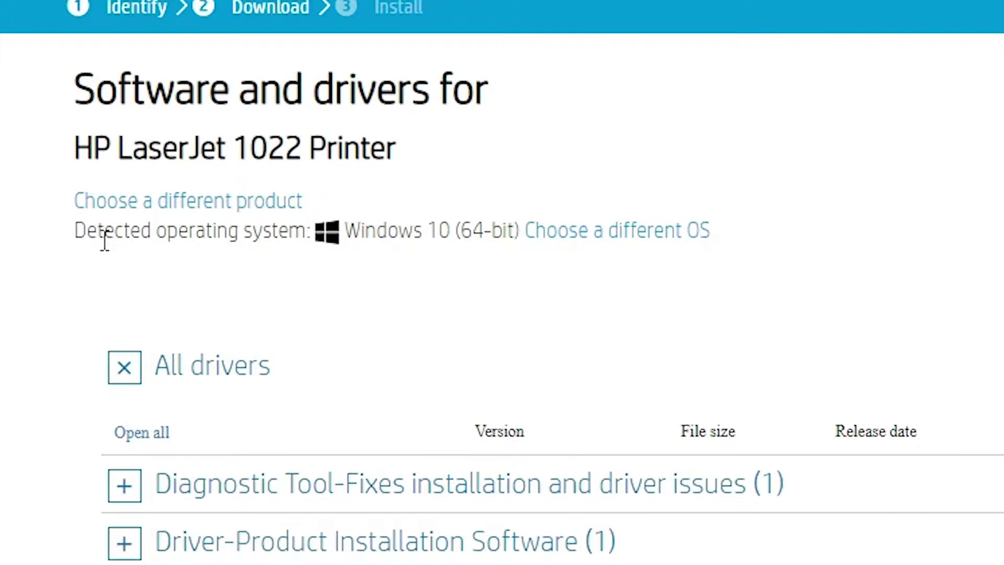
Step: Under Choose a different OS, select Windows and Windows 7 (32-bit) and apply the change
{"action": "scroll", "coordinate": [104, 242], "scroll_direction": "up", "scroll_amount": 2}
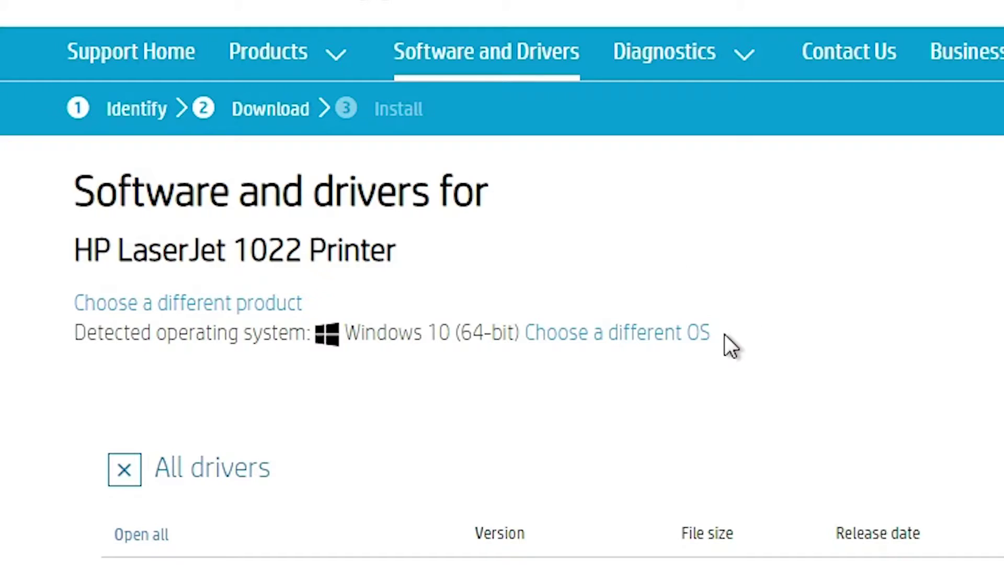
{"action": "left_click", "coordinate": [671, 333]}
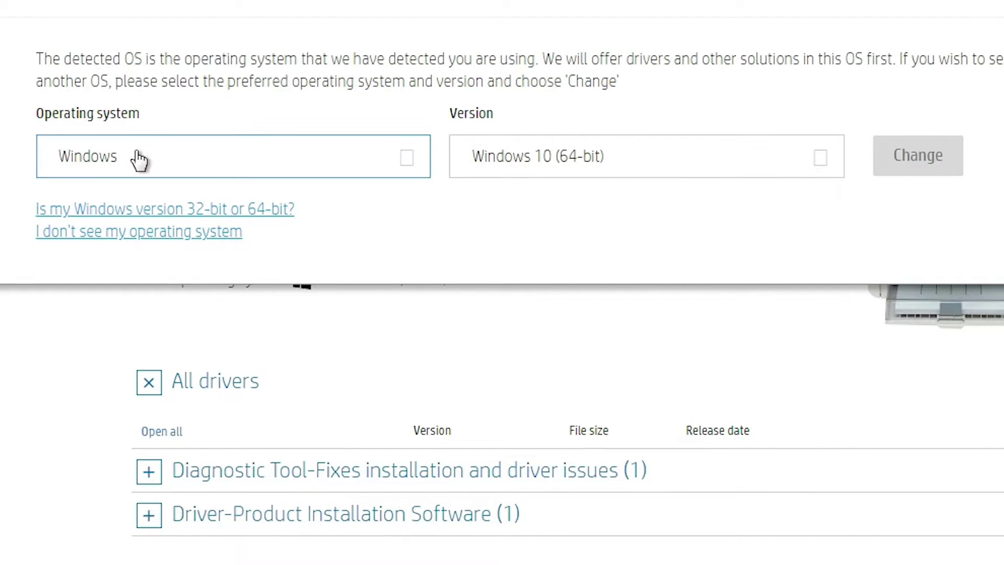
{"action": "left_click", "coordinate": [137, 158]}
{"action": "left_click", "coordinate": [91, 339]}
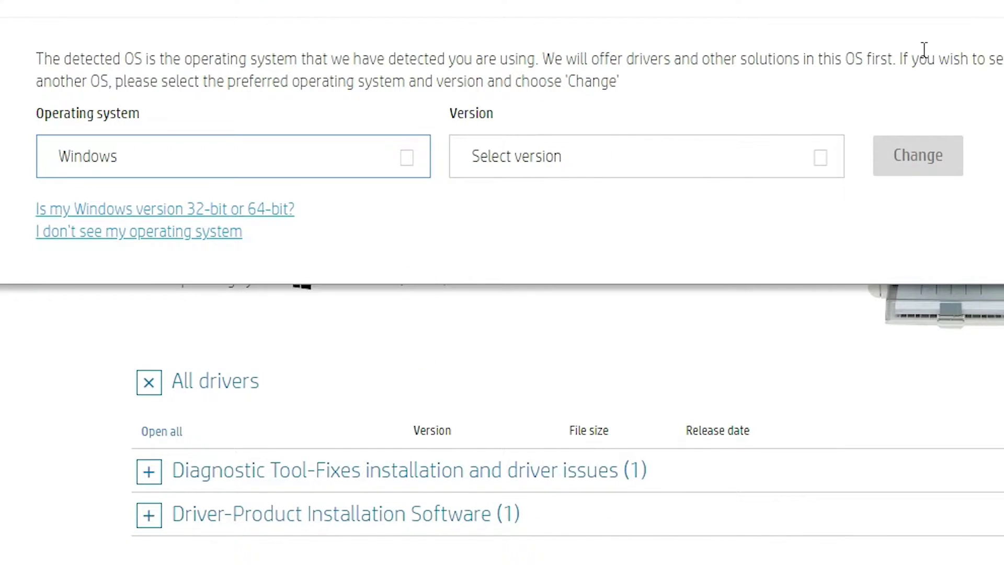
{"action": "left_click", "coordinate": [575, 165]}
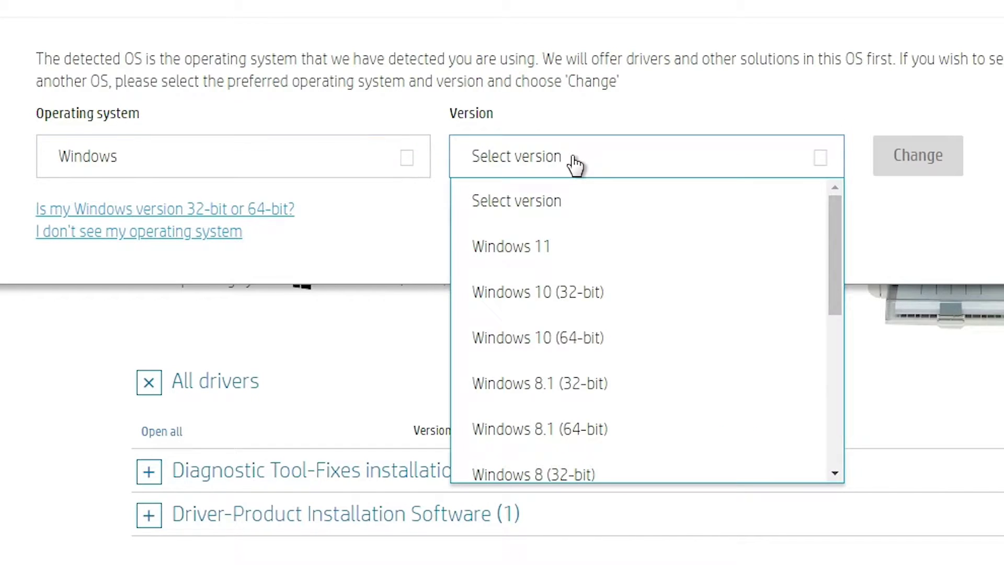
{"action": "scroll", "coordinate": [610, 300], "scroll_direction": "down", "scroll_amount": 5}
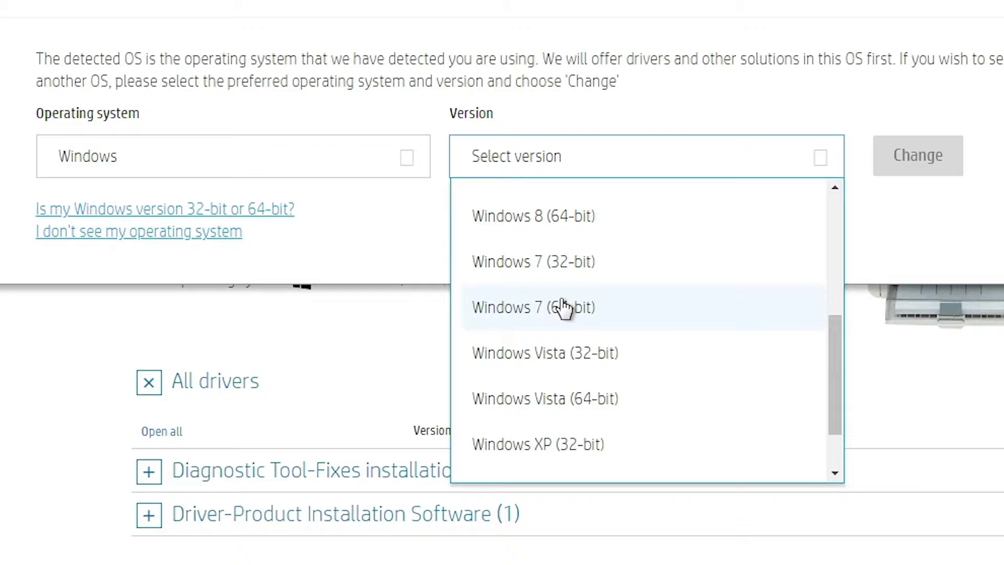
{"action": "left_click", "coordinate": [583, 271]}
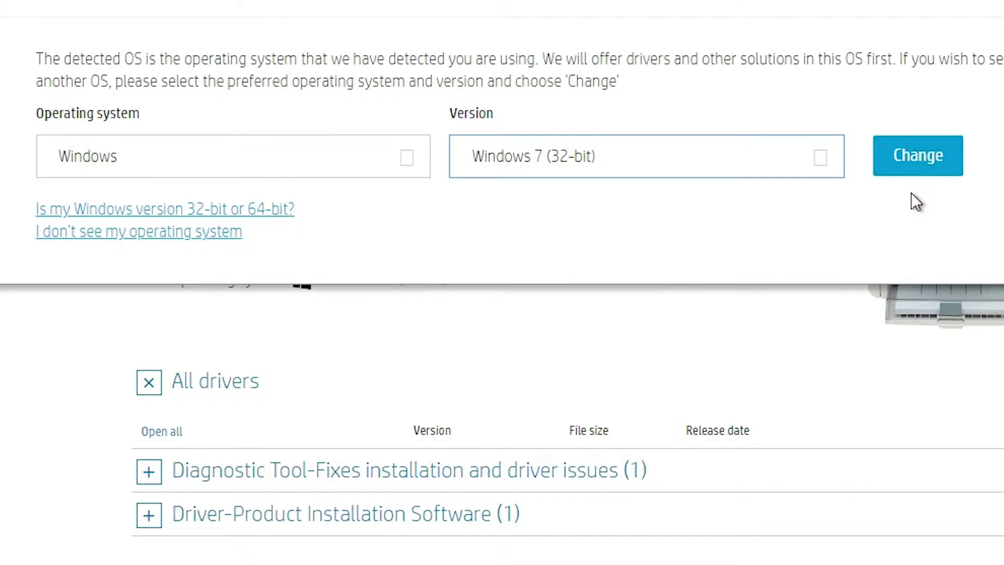
{"action": "left_click", "coordinate": [919, 166]}
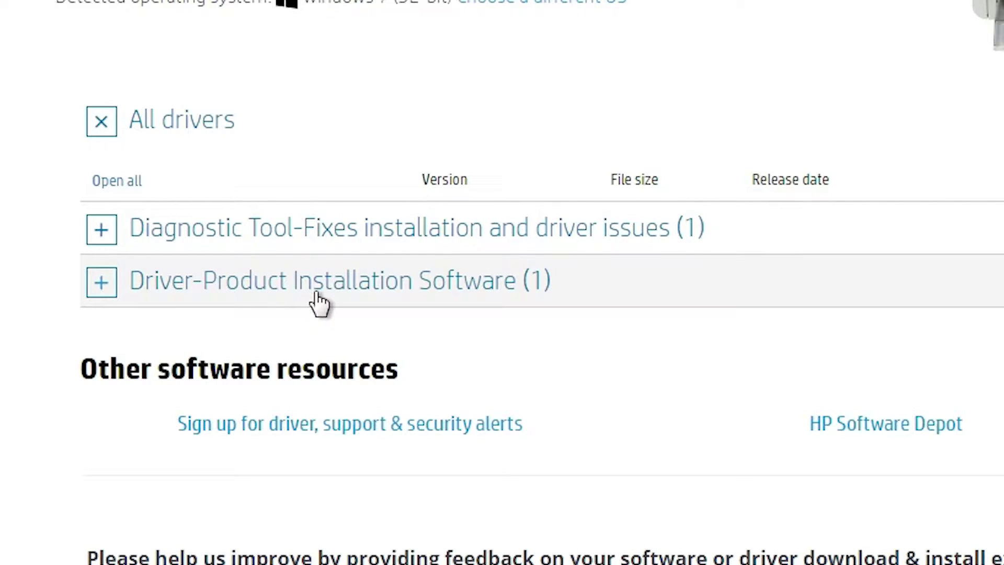
Step: Expand Driver-Product Installation Software and Basic Drivers, then download the 2.6 MB LaserJet 1020/1022 Basic Driver
{"action": "left_click", "coordinate": [100, 285]}
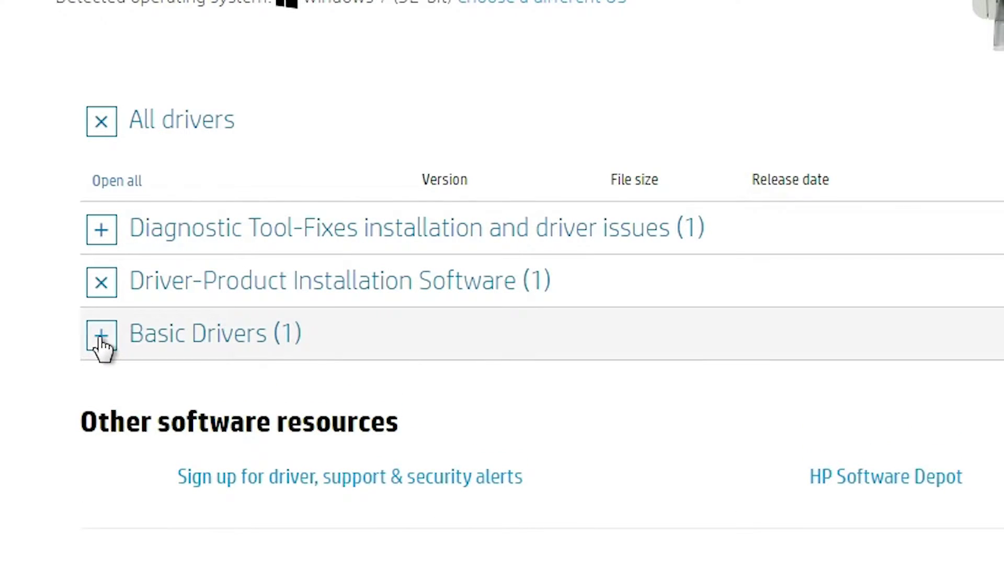
{"action": "left_click", "coordinate": [103, 339]}
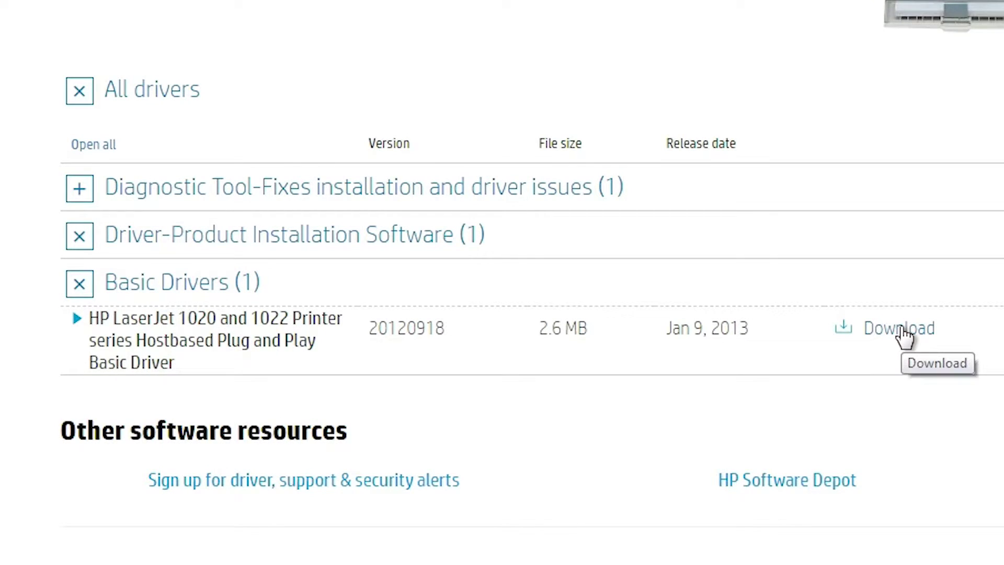
{"action": "left_click", "coordinate": [902, 335]}
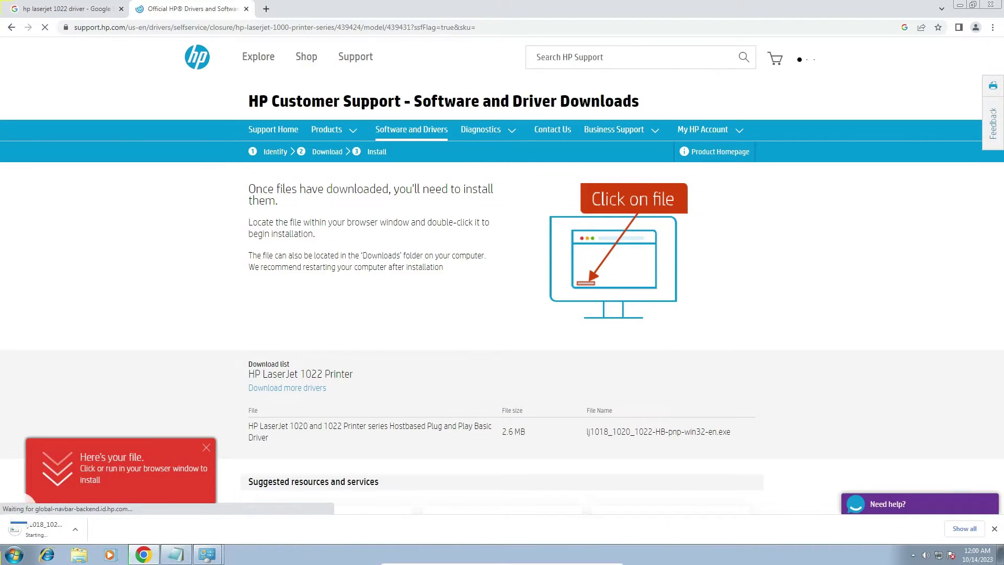
Step: Find lj1018_1020_1022-HB-pnp-win32-en.exe through Chrome's downloads list, drag it onto the desktop and select it
{"action": "left_click", "coordinate": [964, 528]}
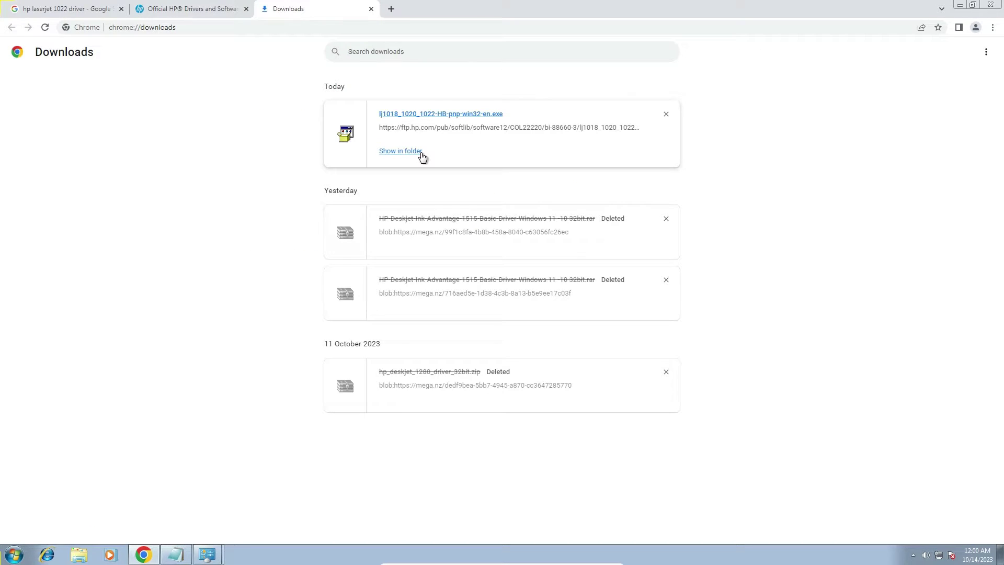
{"action": "left_click", "coordinate": [421, 154]}
{"action": "left_click", "coordinate": [960, 5]}
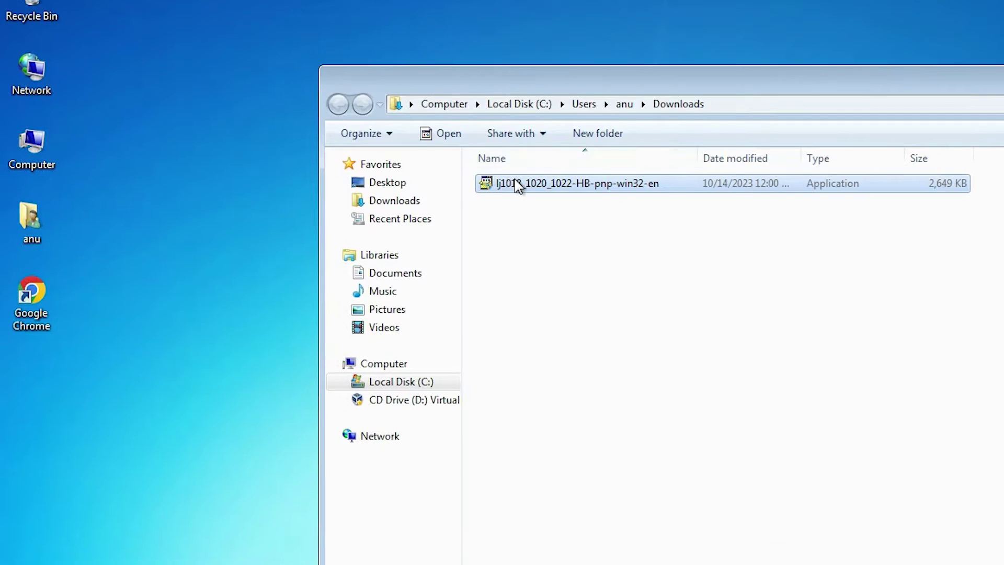
{"action": "left_click_drag", "start_coordinate": [518, 186], "coordinate": [226, 287]}
{"action": "key", "text": "alt+F4"}
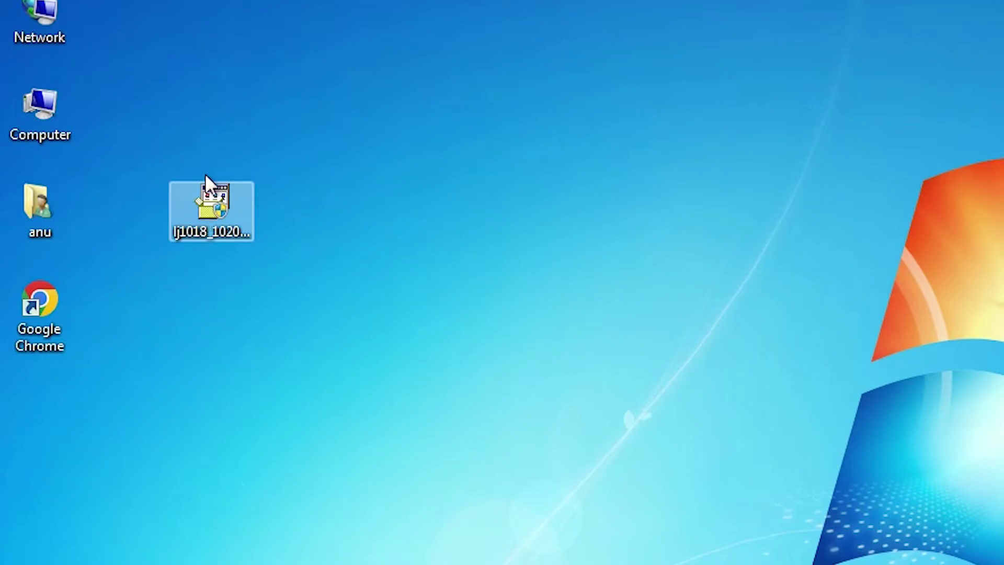
{"action": "left_click", "coordinate": [215, 222]}
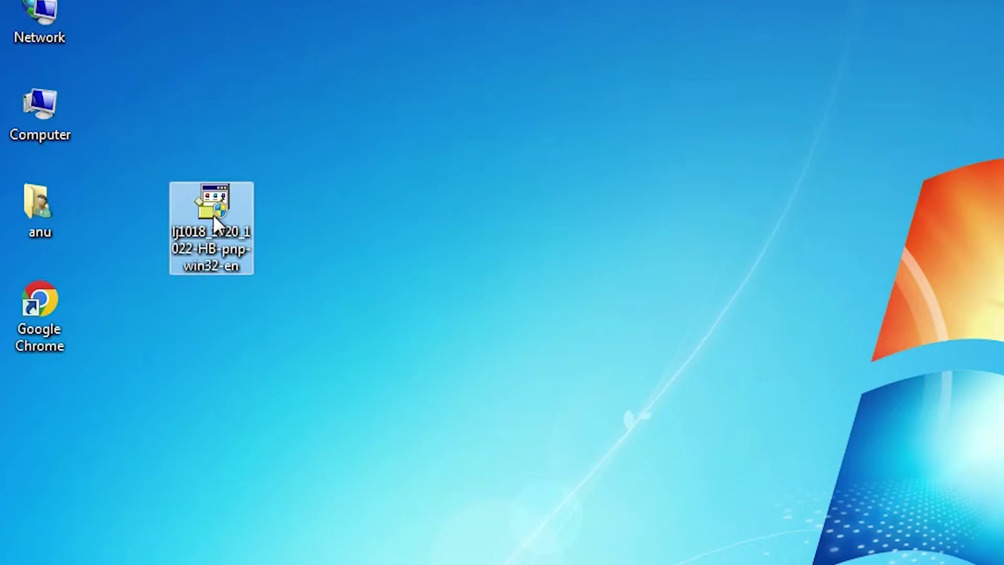
Step: Extract the installer with WinRAR into a desktop folder, then open the folder to check its 17 items and close it
{"action": "right_click", "coordinate": [215, 222]}
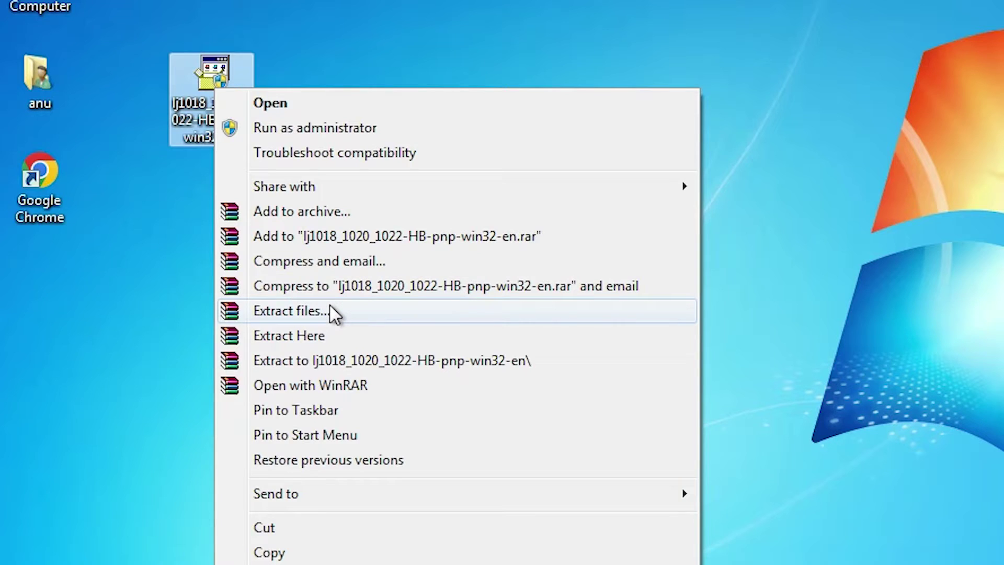
{"action": "left_click", "coordinate": [331, 311]}
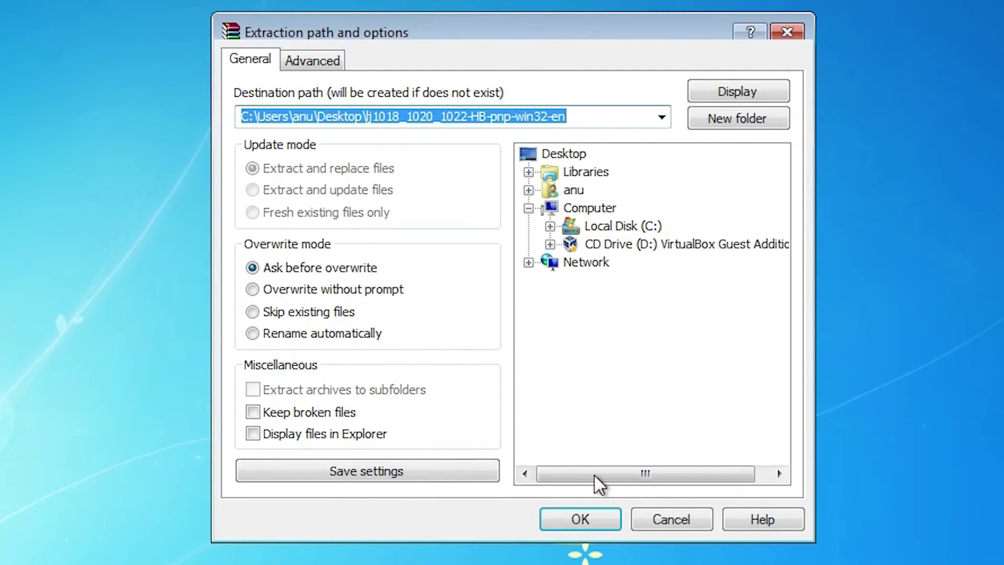
{"action": "left_click", "coordinate": [579, 515]}
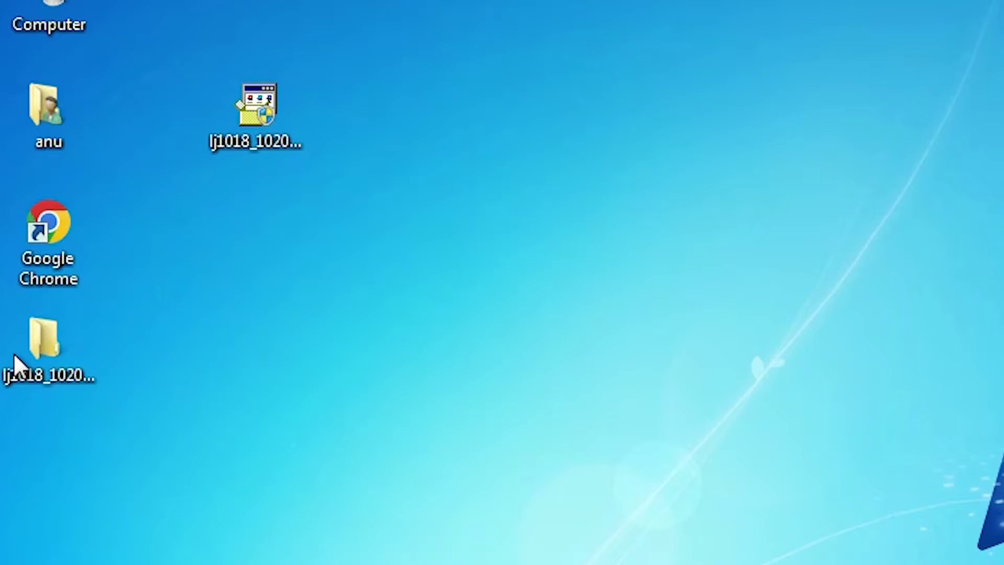
{"action": "double_click", "coordinate": [40, 349]}
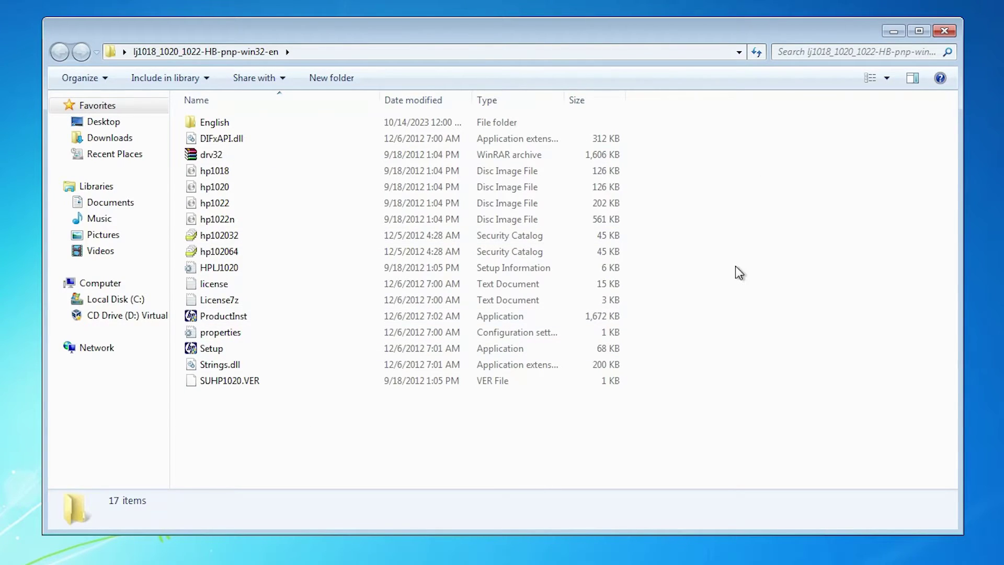
{"action": "left_click", "coordinate": [943, 32]}
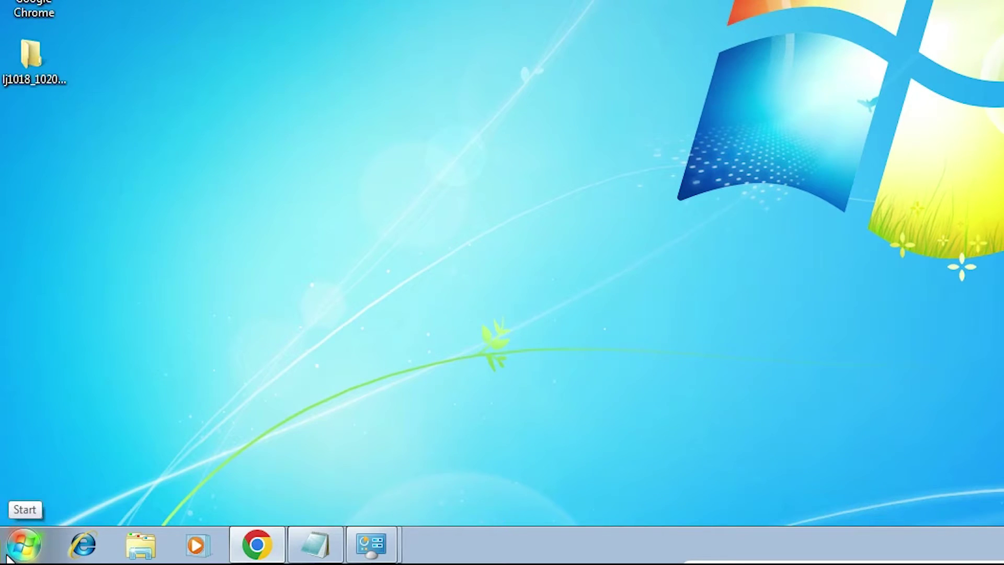
Step: Go from Start to Control Panel, then Devices and Printers, and launch Add a printer
{"action": "left_click", "coordinate": [8, 559]}
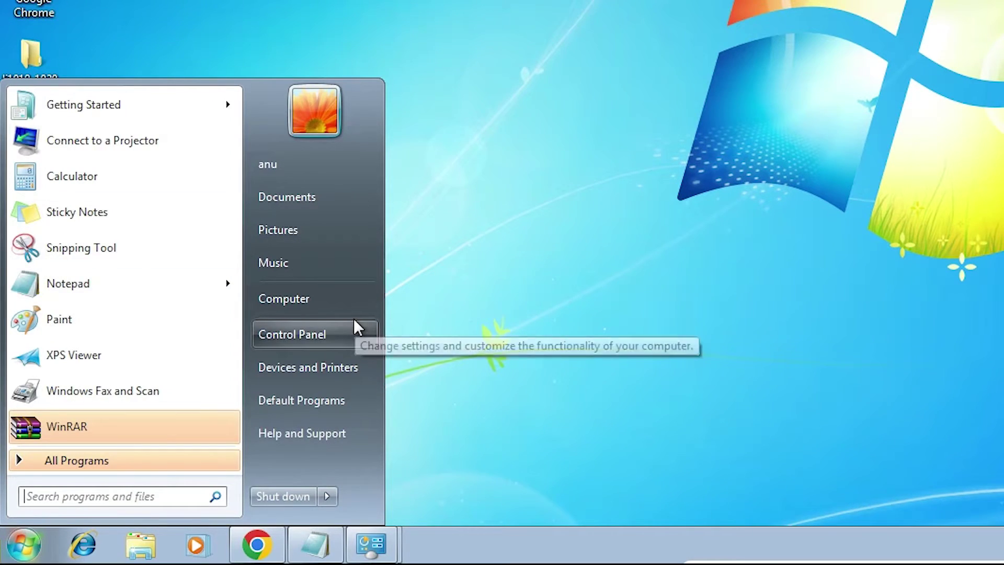
{"action": "left_click", "coordinate": [354, 331]}
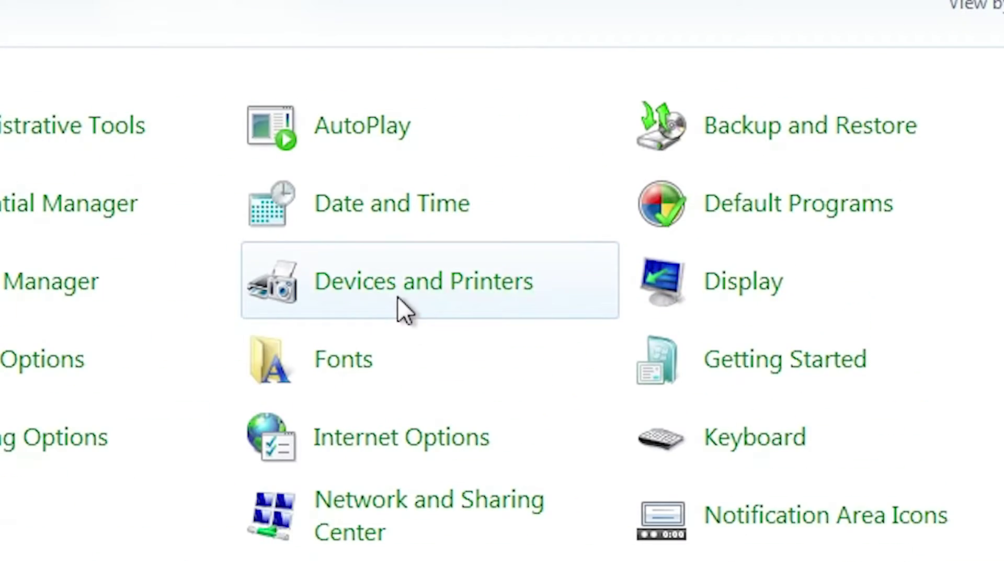
{"action": "left_click", "coordinate": [430, 288]}
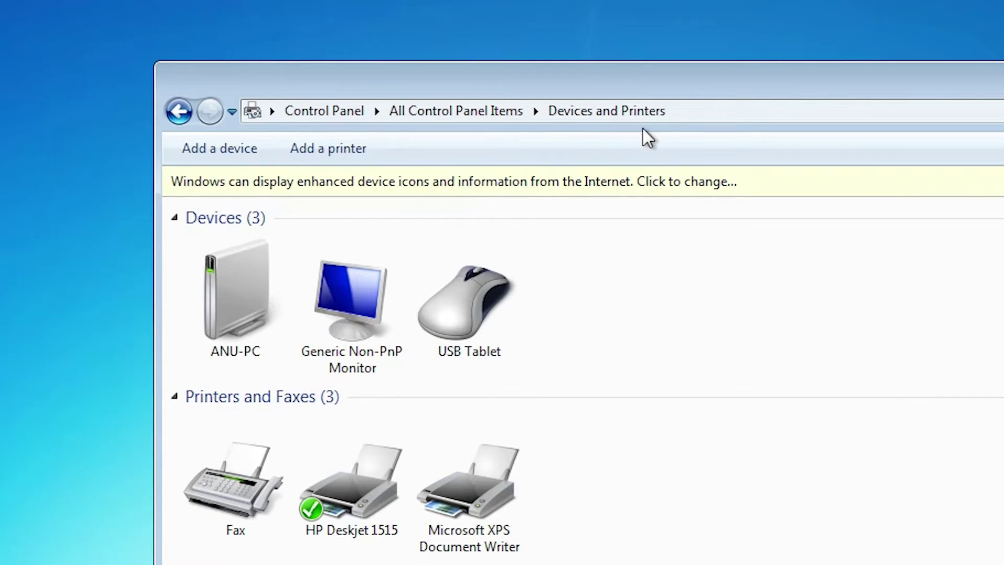
{"action": "left_click", "coordinate": [345, 148]}
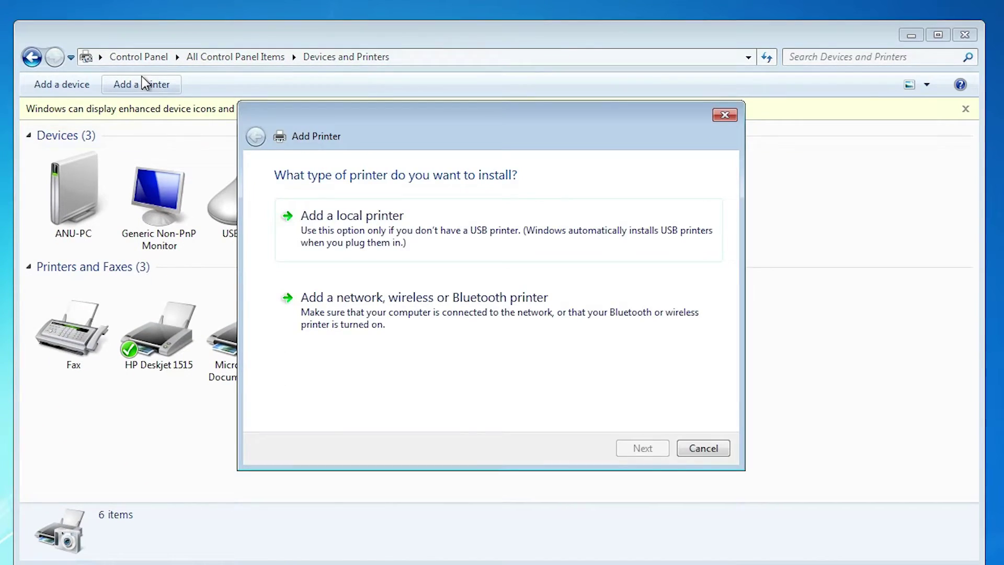
Step: Choose a local printer on the existing USB001 (Local Port) port instead of LPT1
{"action": "left_click", "coordinate": [910, 36]}
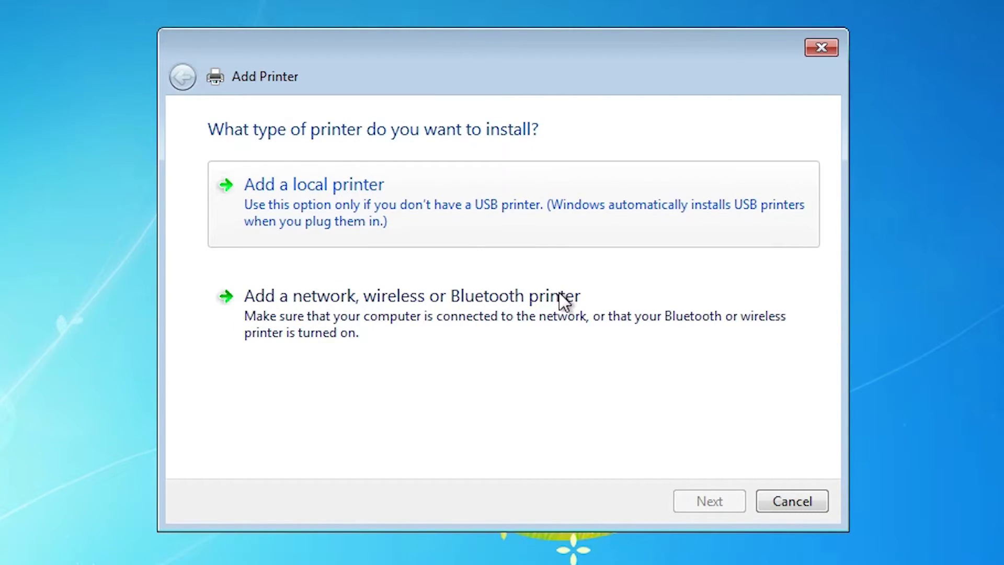
{"action": "left_click", "coordinate": [365, 213]}
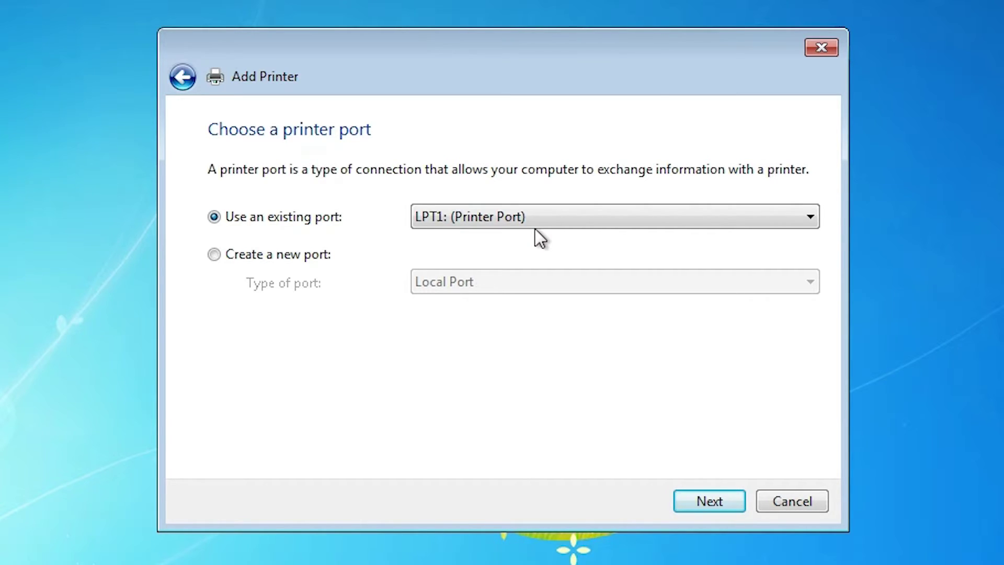
{"action": "left_click", "coordinate": [511, 216]}
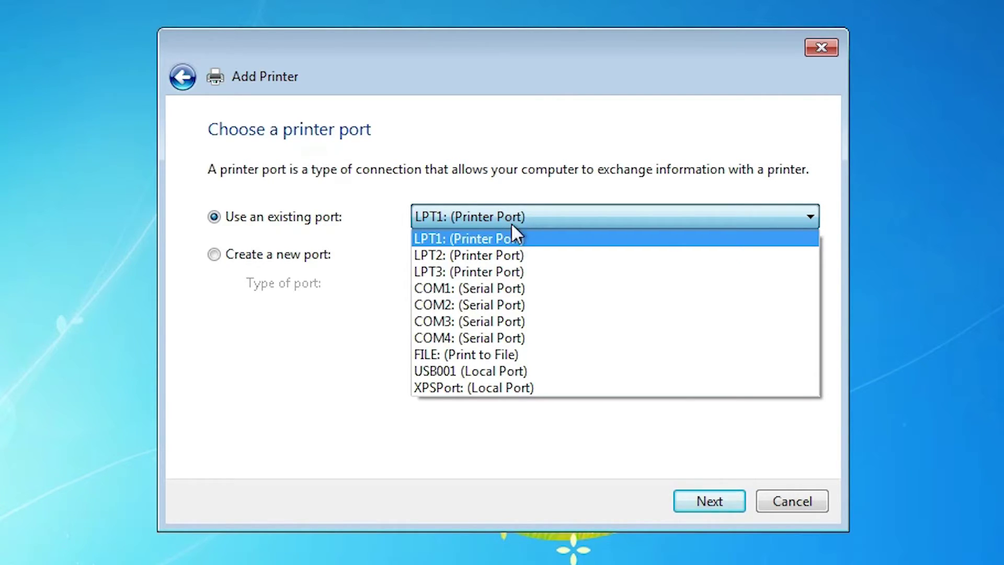
{"action": "left_click", "coordinate": [465, 370]}
{"action": "left_click", "coordinate": [711, 502]}
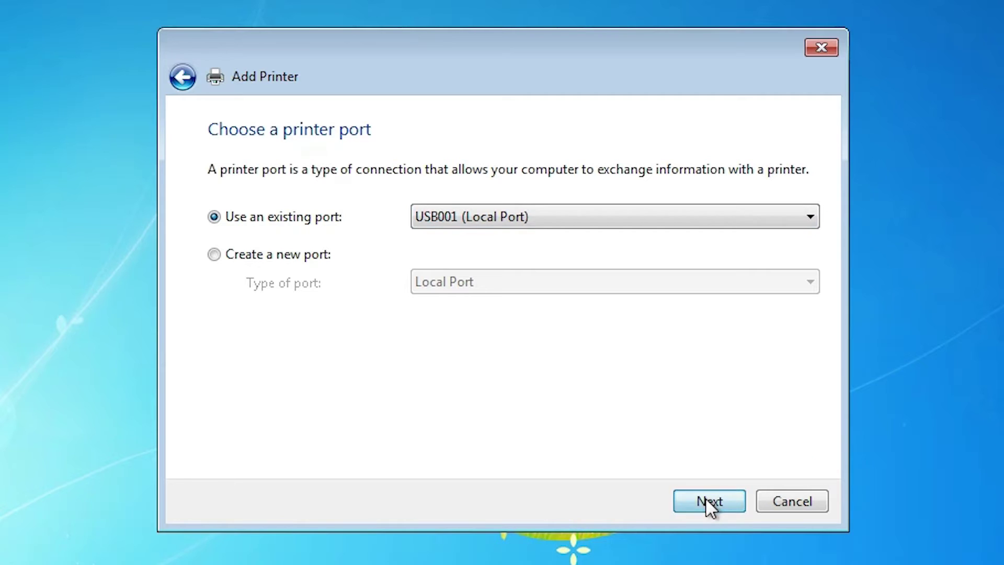
Step: Use Have Disk to load HPLJ1020.INF from the desktop lj1018_1020_1022-HB-pnp-win32-en folder
{"action": "left_click", "coordinate": [737, 422]}
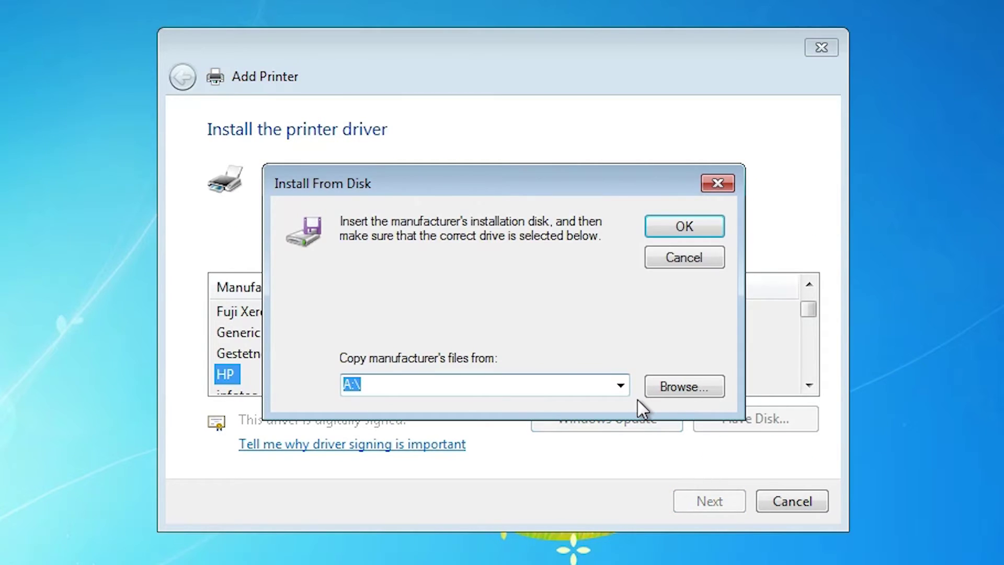
{"action": "left_click", "coordinate": [684, 387]}
{"action": "left_click", "coordinate": [339, 353]}
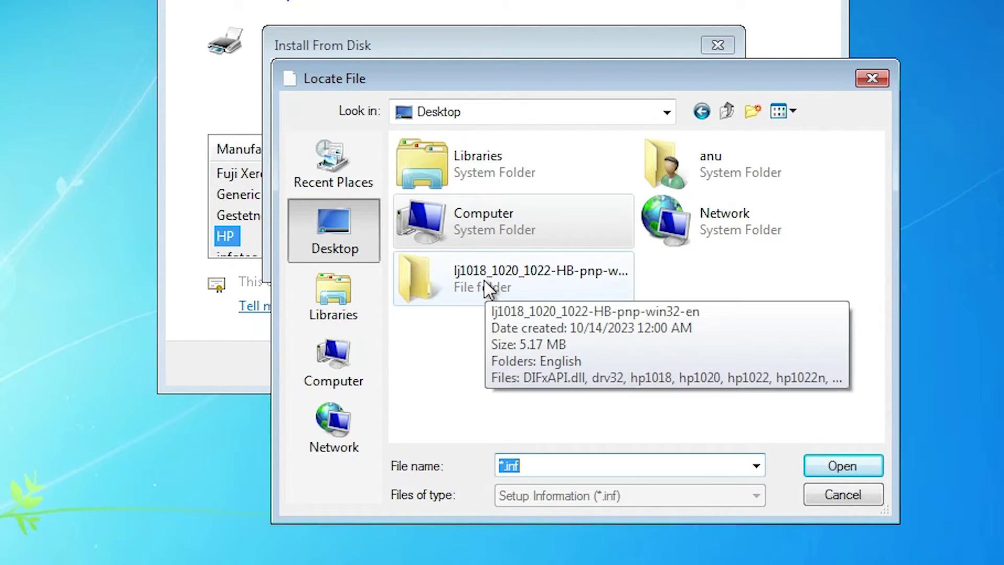
{"action": "double_click", "coordinate": [496, 282]}
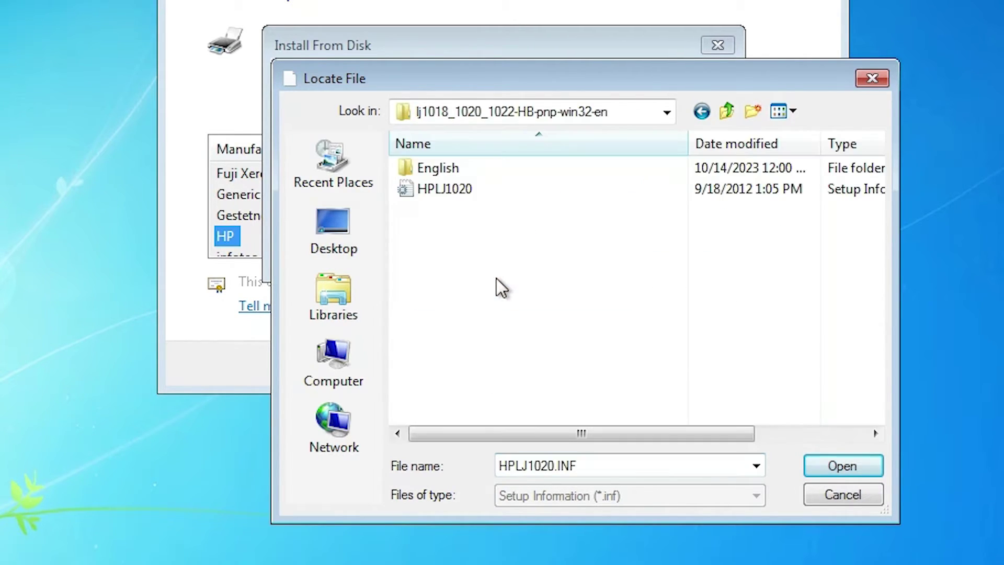
{"action": "left_click", "coordinate": [460, 196]}
{"action": "left_click", "coordinate": [868, 467]}
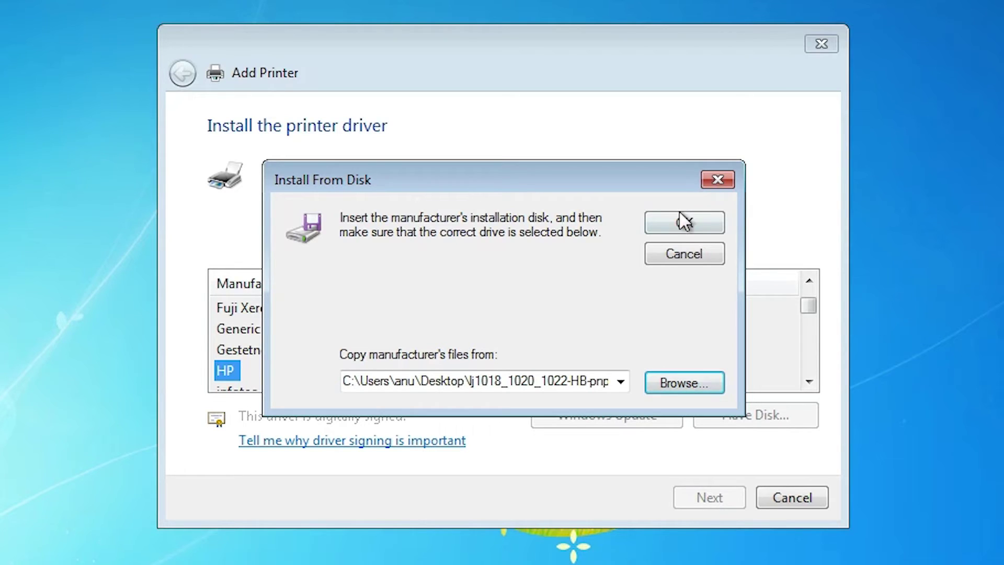
{"action": "left_click", "coordinate": [685, 223]}
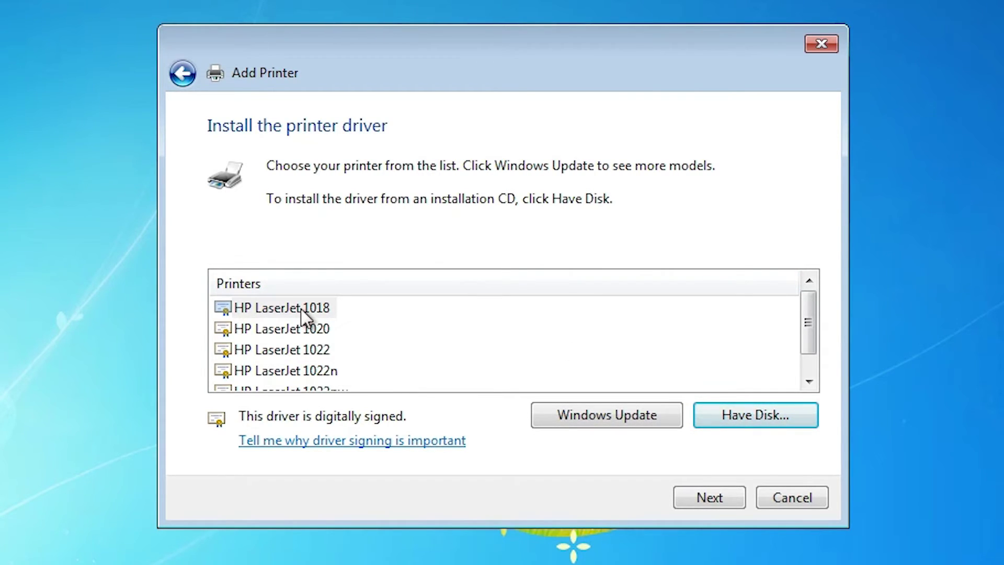
Step: Select the HP LaserJet 1022 model, keep its default name, and finish installing it
{"action": "left_click", "coordinate": [316, 349]}
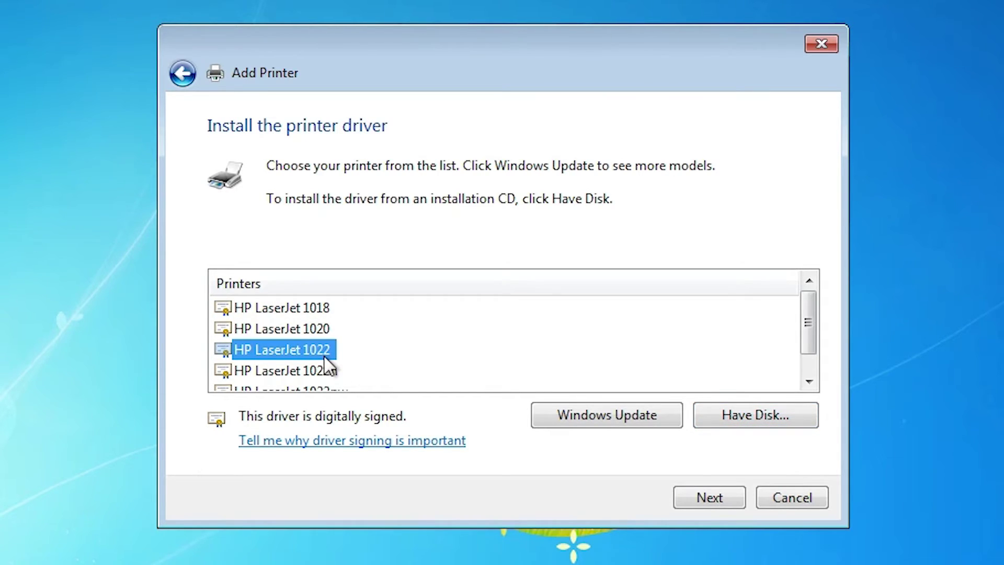
{"action": "left_click", "coordinate": [715, 498]}
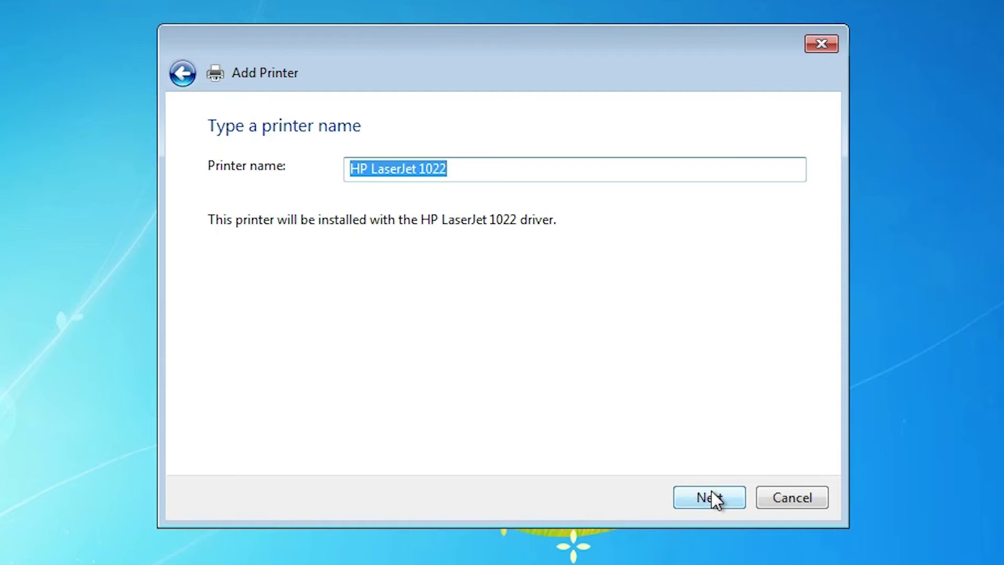
{"action": "left_click", "coordinate": [714, 499]}
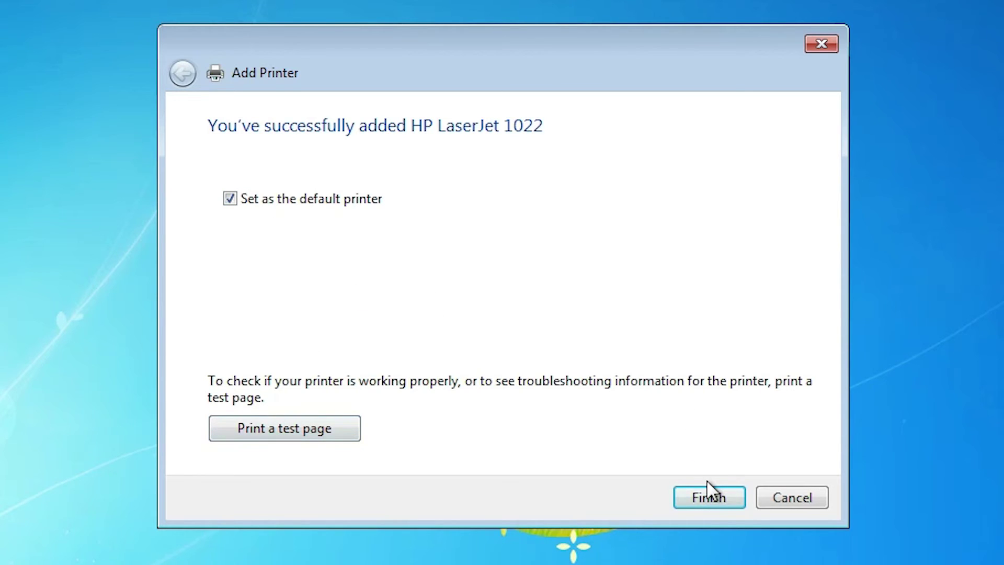
{"action": "left_click", "coordinate": [711, 497]}
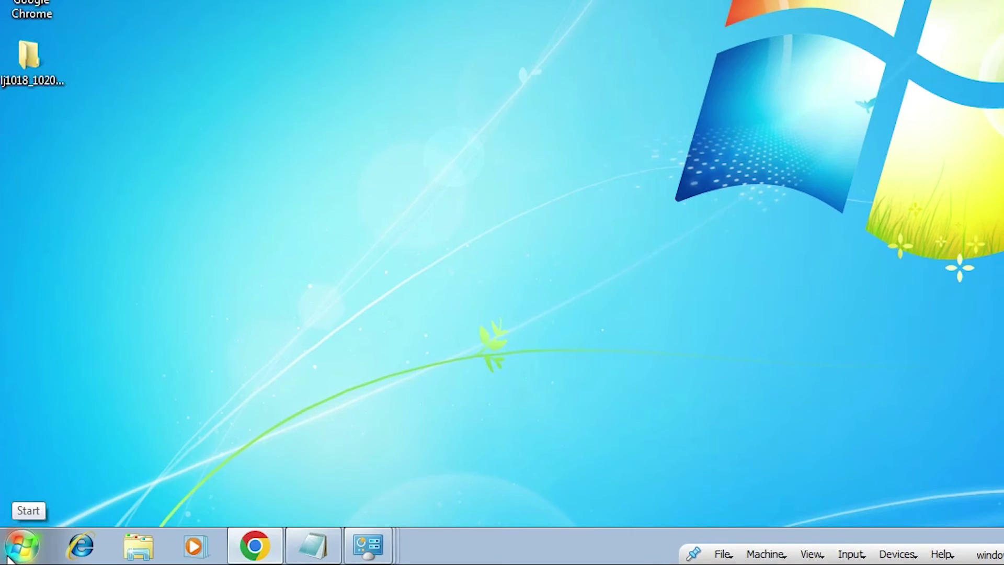
Step: Open Devices and Printers from Control Panel and check that HP LaserJet 1022 shows status Ready
{"action": "left_click", "coordinate": [20, 546]}
{"action": "left_click", "coordinate": [315, 338]}
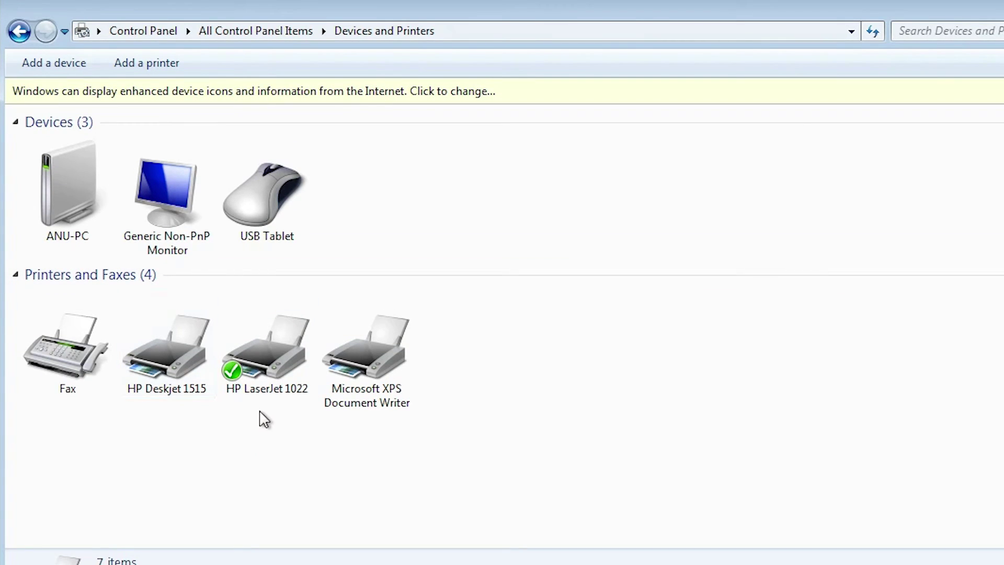
{"action": "mouse_move", "coordinate": [288, 401]}
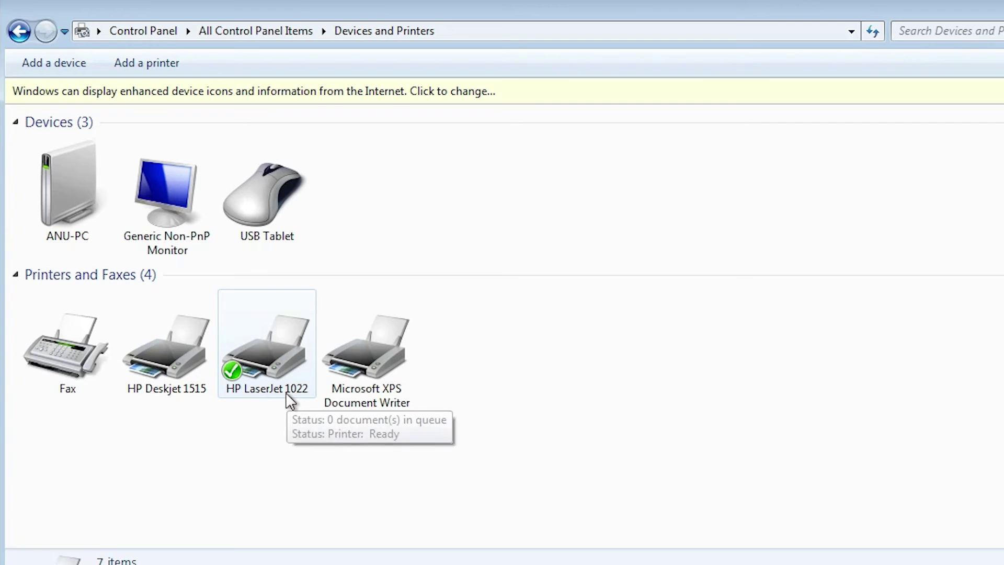